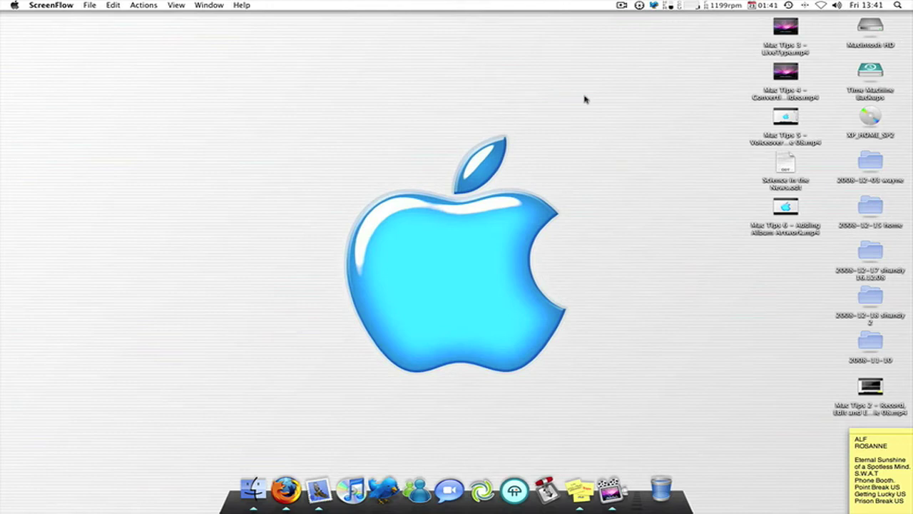
Launch VMware Fusion by searching 'vm' in Spotlight
key("super+space")
type("mai")
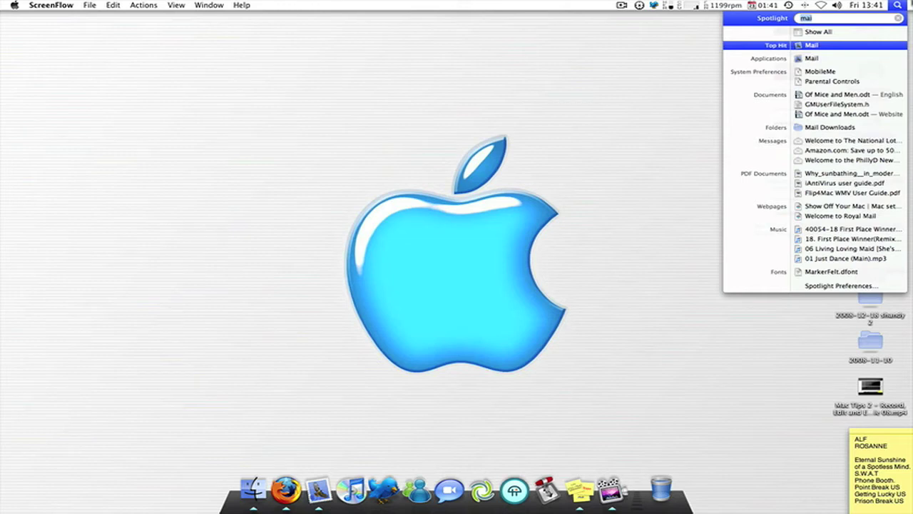
key("BackSpace")
key("BackSpace")
key("BackSpace")
type("vm")
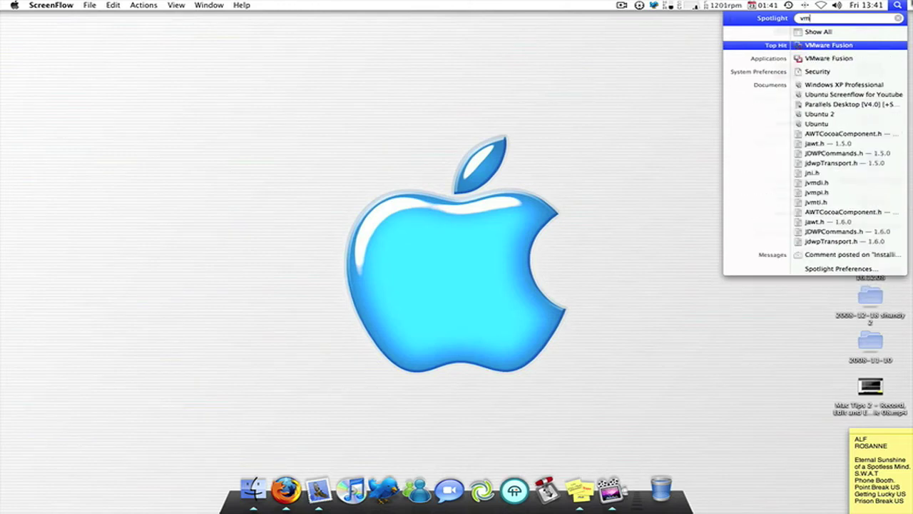
key("Return")
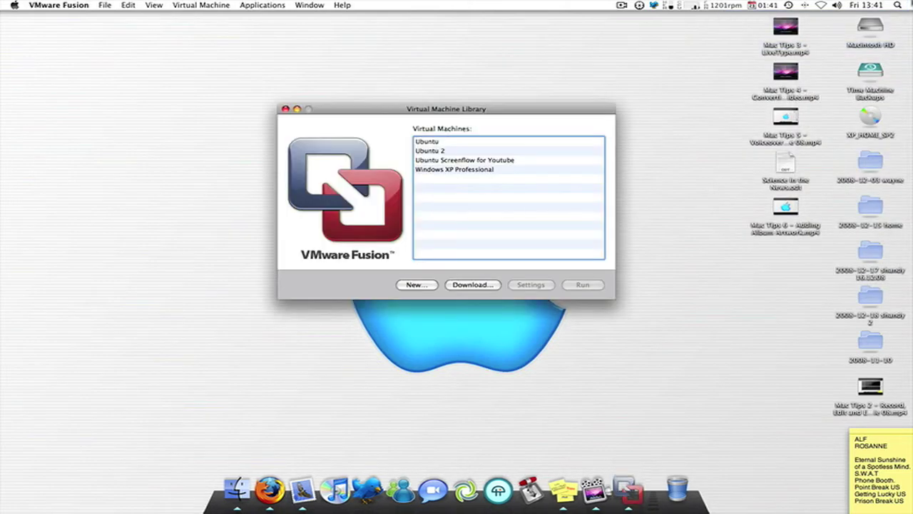
Create a new Windows XP Professional VM named 'Windows XP Professional YouTube'
left_click(414, 285)
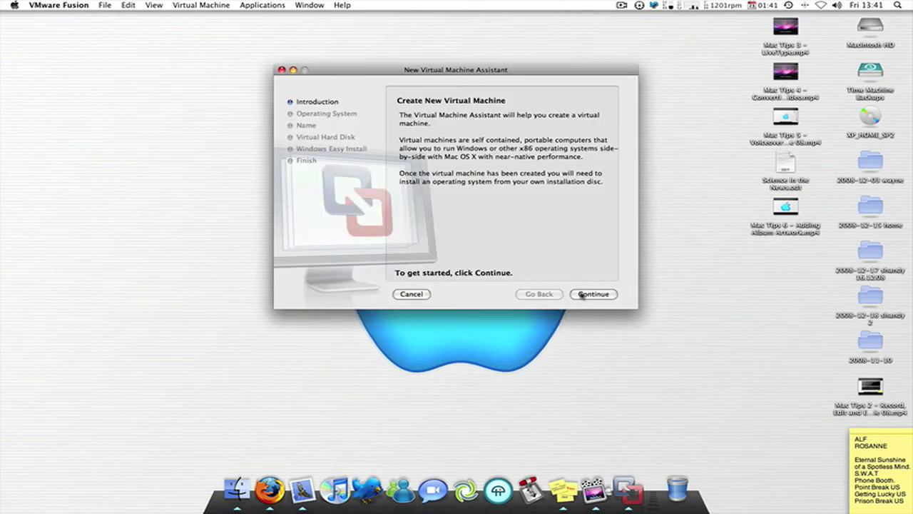
left_click(593, 294)
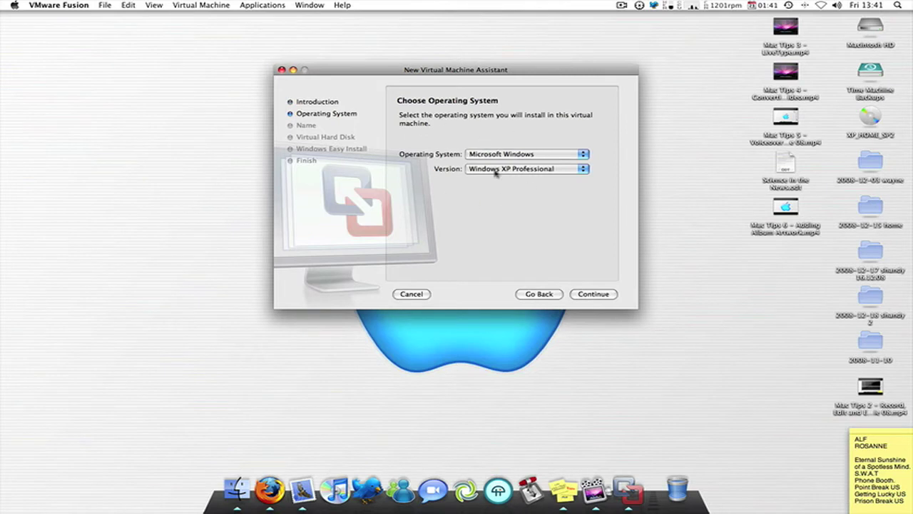
left_click(593, 292)
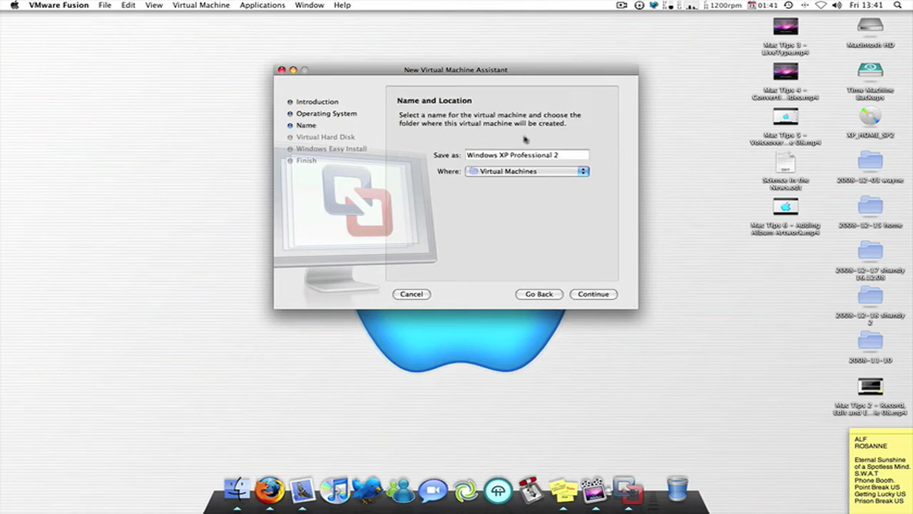
double_click(557, 155)
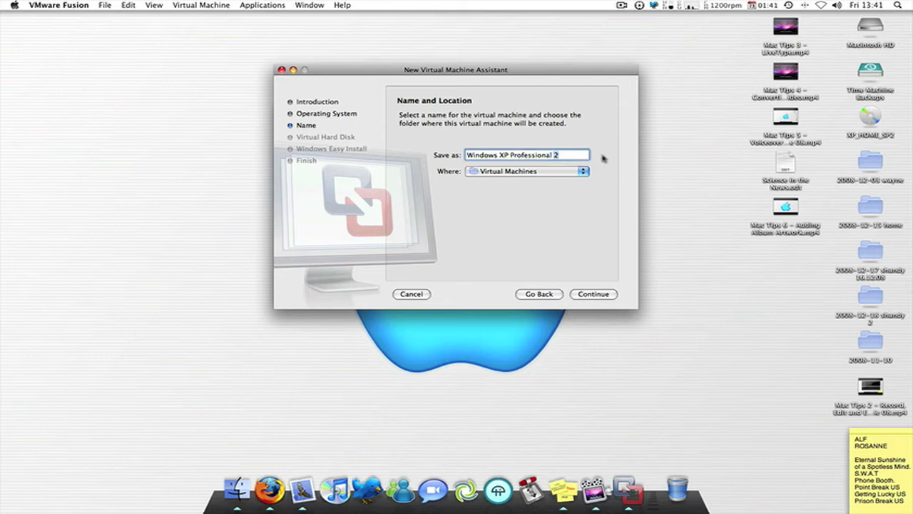
type("YouTube")
Lower the virtual disk size from the 20 GB default toward 10 GB
left_click(586, 294)
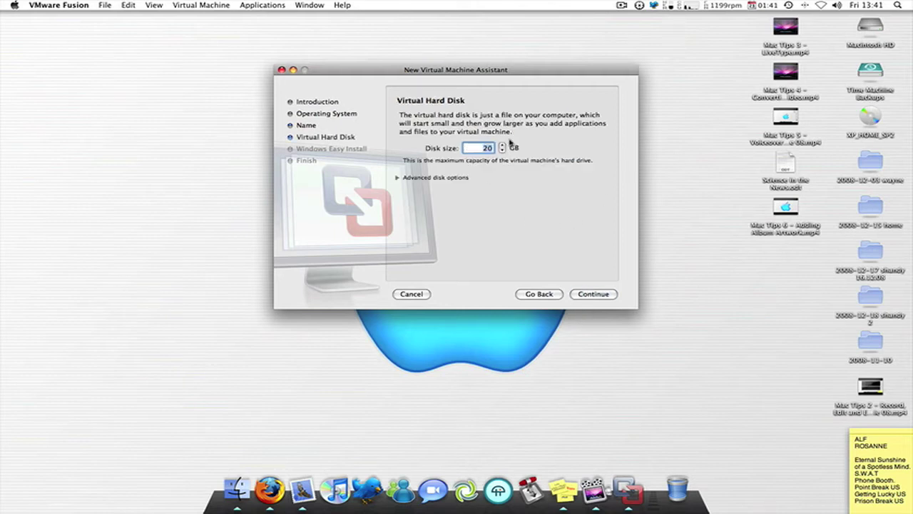
left_click(502, 152)
left_click(502, 151)
left_click(503, 152)
left_click(502, 151)
left_click(502, 151)
left_click(503, 152)
left_click(502, 151)
left_click(502, 151)
left_click(503, 152)
left_click(502, 151)
left_click(503, 151)
left_click(502, 151)
left_click(502, 151)
left_click(502, 151)
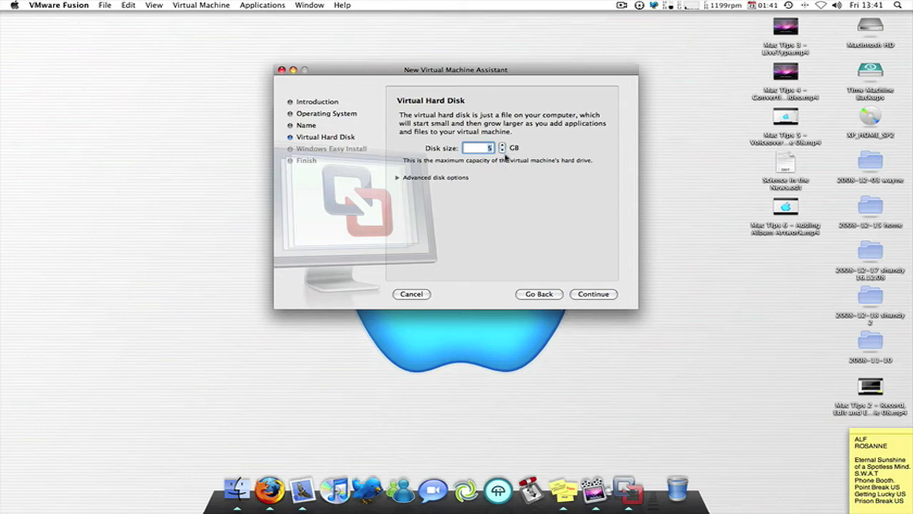
Enter the Easy Install account password and move to its confirmation
left_click(591, 294)
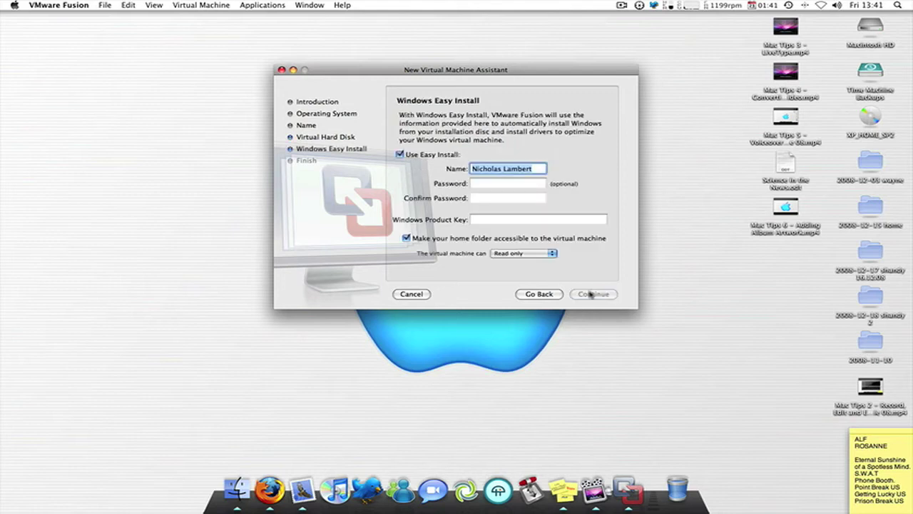
left_click(514, 184)
type("••")
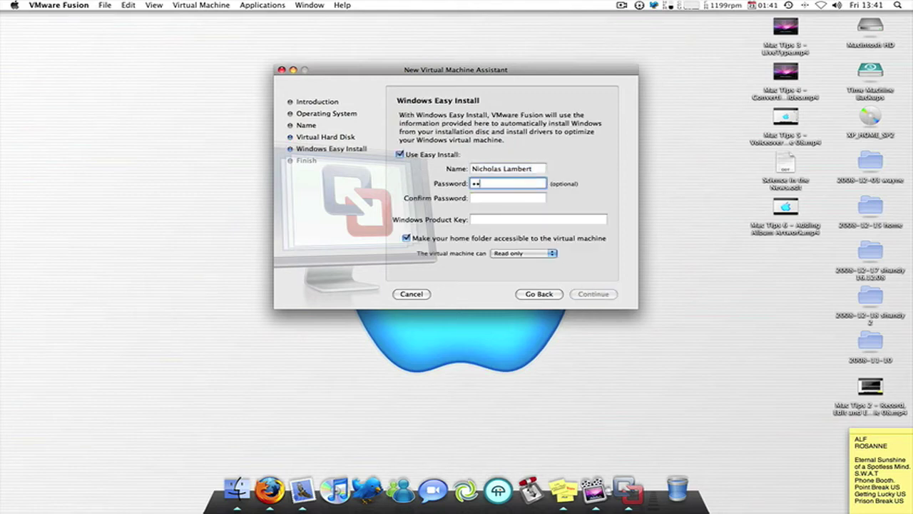
type("•••")
key("Tab")
type("•••••")
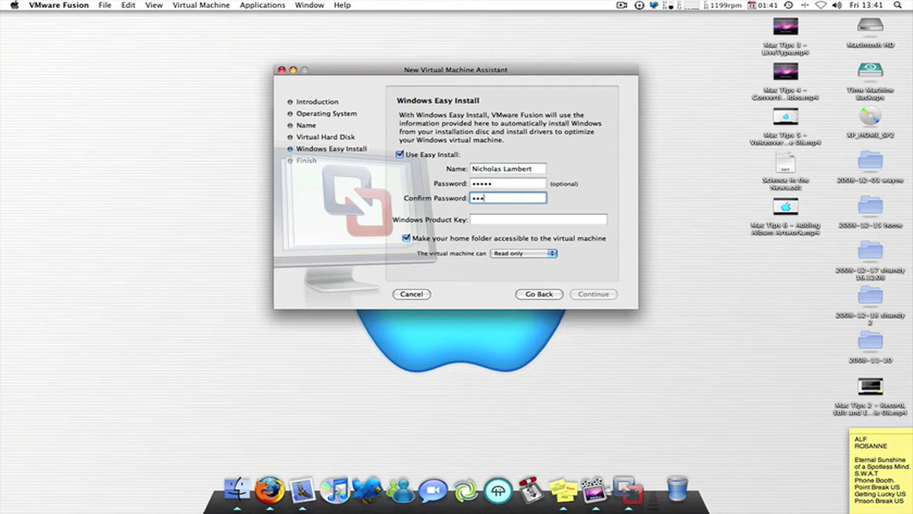
Enter the Windows product key in the Easy Install details
key("Tab")
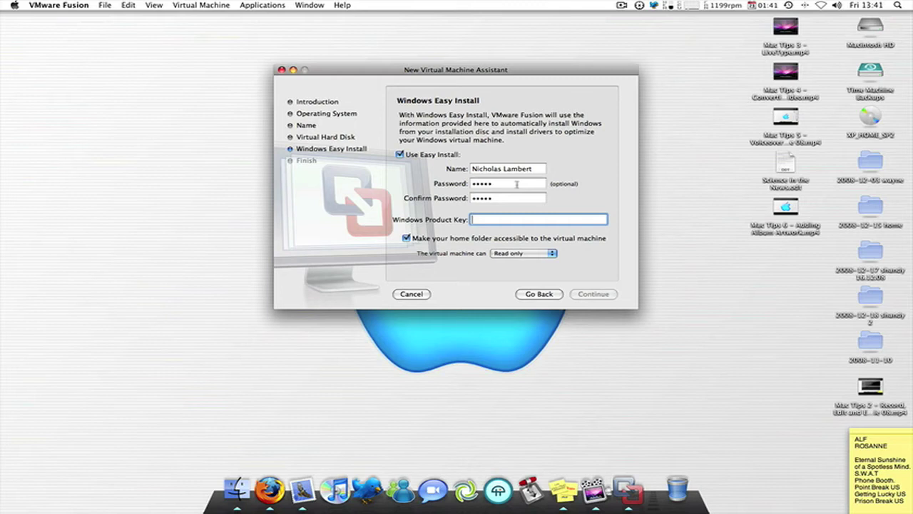
type("WWWWW-WWWWW-WWWWW-WWWWW")
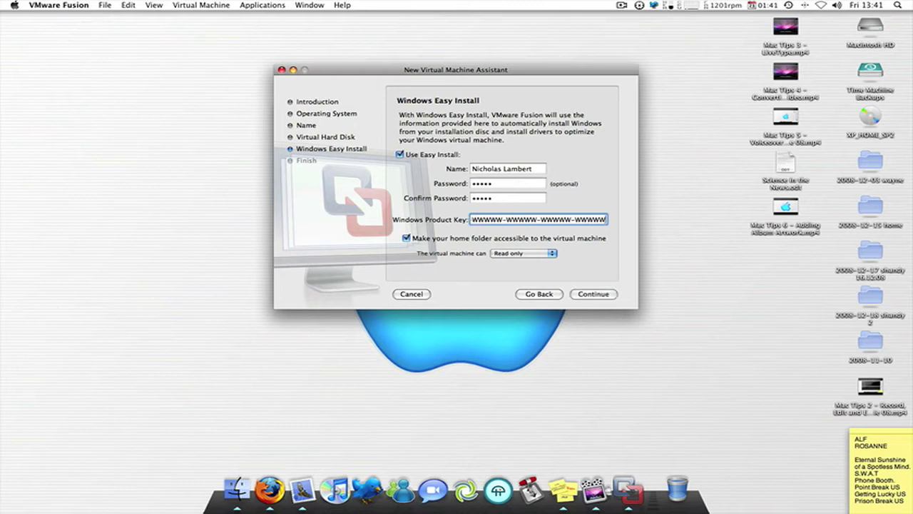
type("-WWWW")
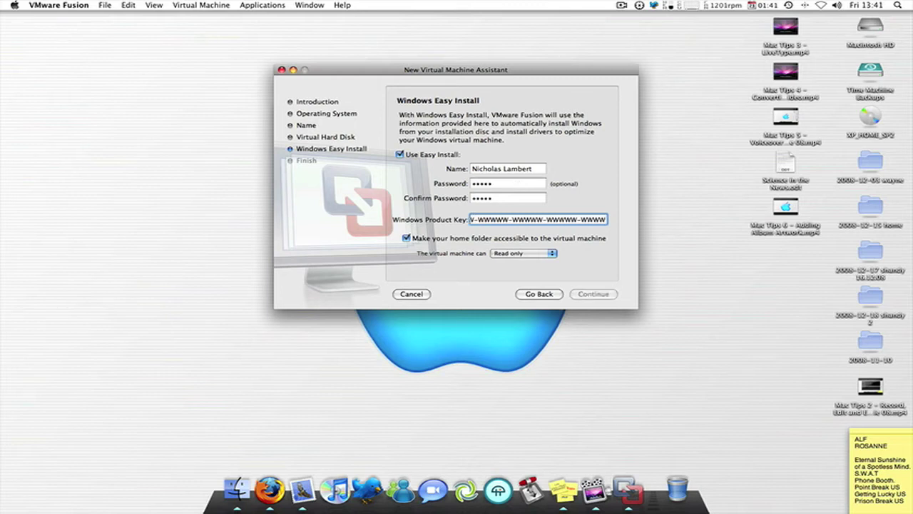
key("Tab")
key("shift+Tab")
type("WW")
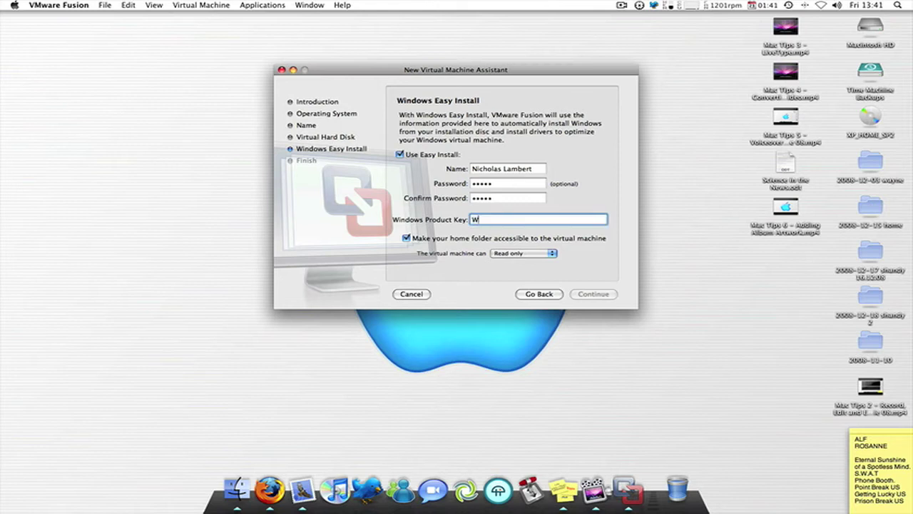
type("WWW-WWWWW-WWWWW-WWWWW")
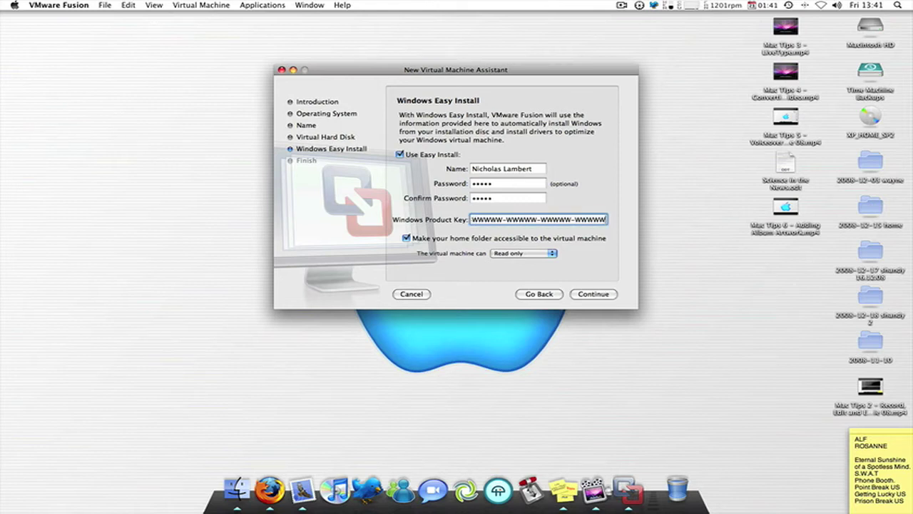
key("super+a")
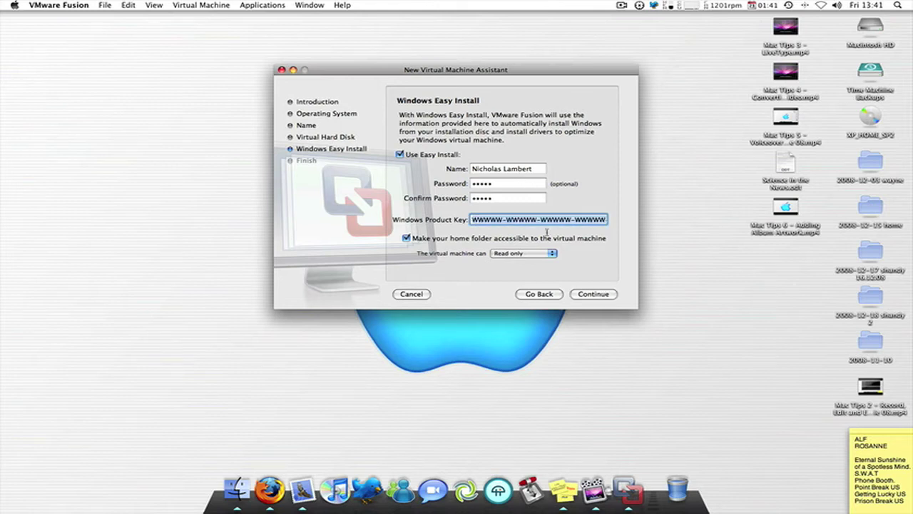
Finish the assistant so Windows XP Professional YouTube powers on and boots
left_click(578, 295)
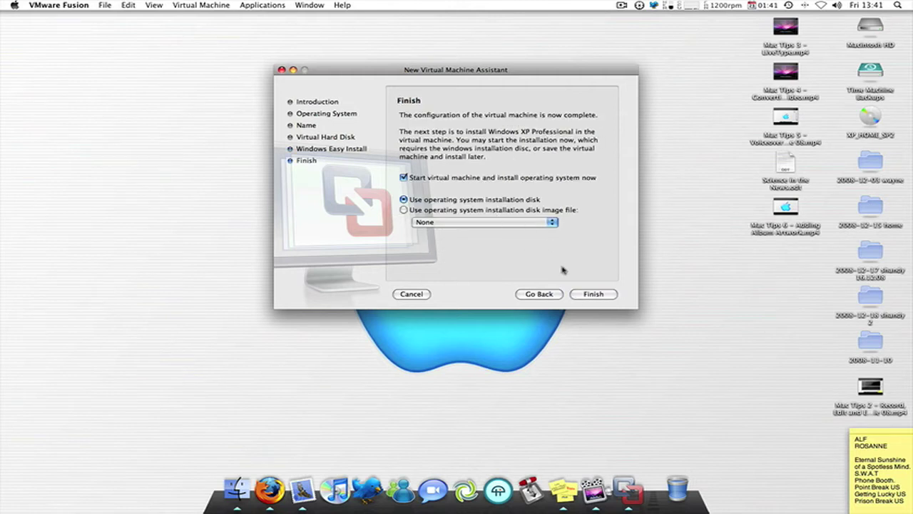
left_click(603, 294)
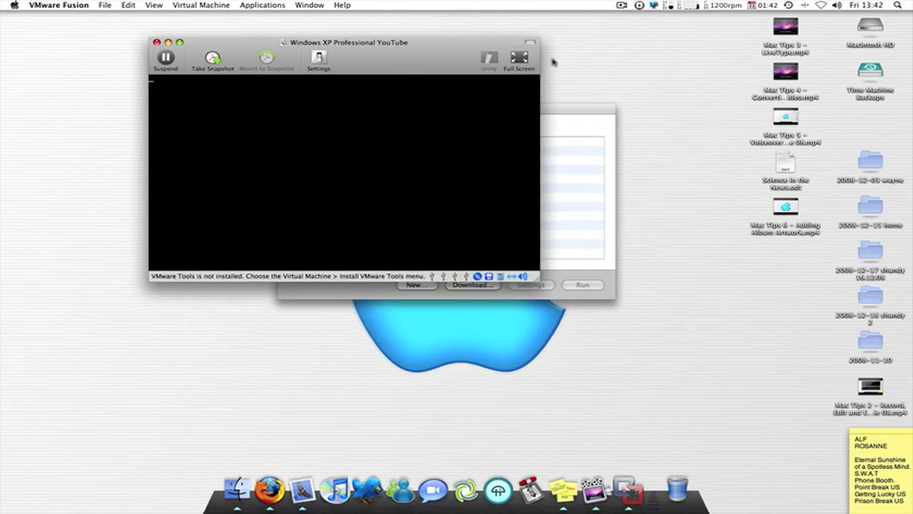
Drag the running VM window to the screen centre while Windows Setup loads
left_click_drag(429, 53, 541, 107)
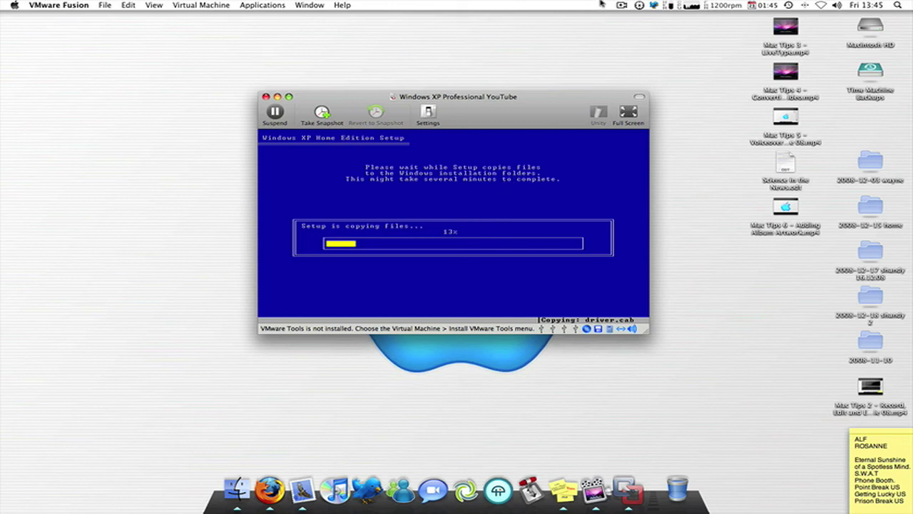
Shift the VM window up and right, then capture input inside the virtual machine
left_click(622, 5)
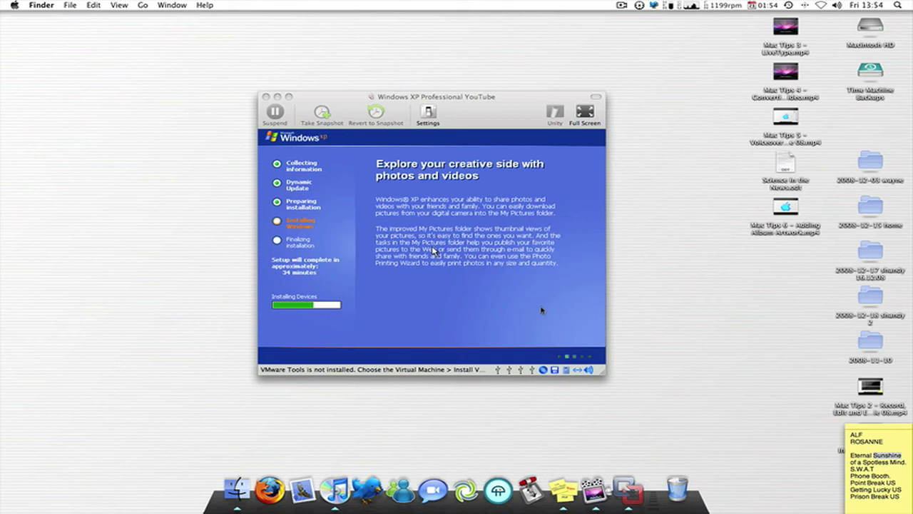
left_click_drag(521, 95, 585, 81)
left_click(521, 323)
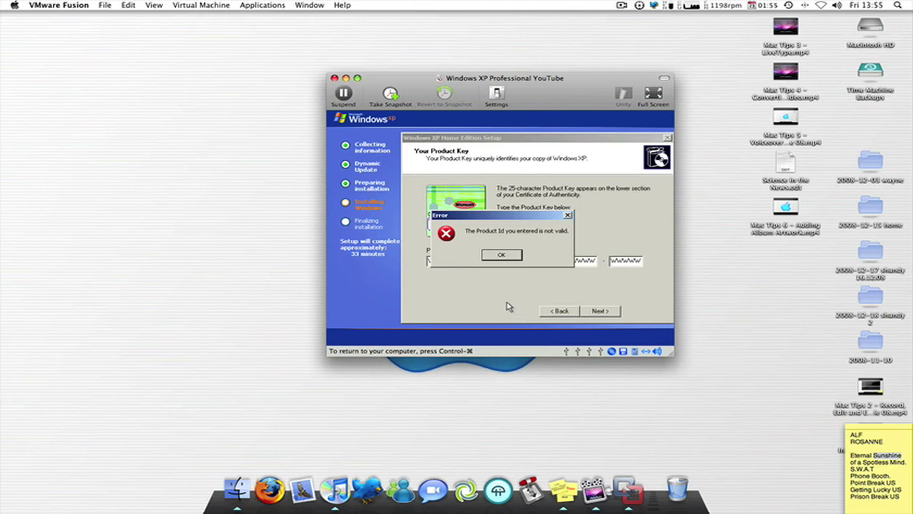
Dismiss the 'Product Id you entered is not valid' error in XP setup
left_click(506, 257)
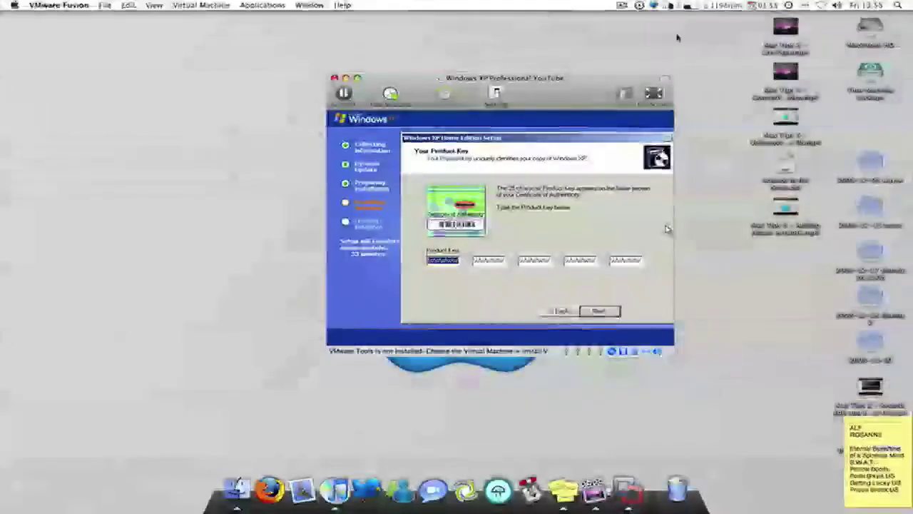
left_click(621, 4)
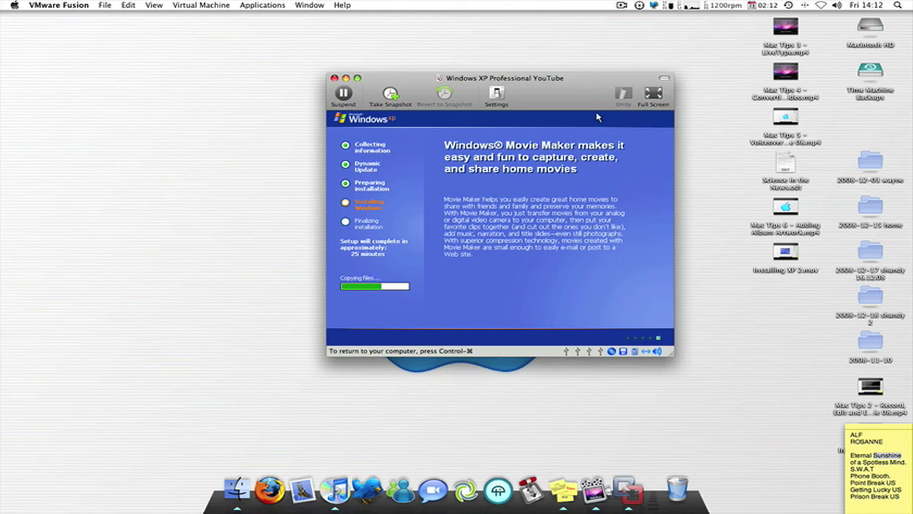
Release keyboard and mouse to the Mac while XP setup finishes installing
key("F9")
key("F9")
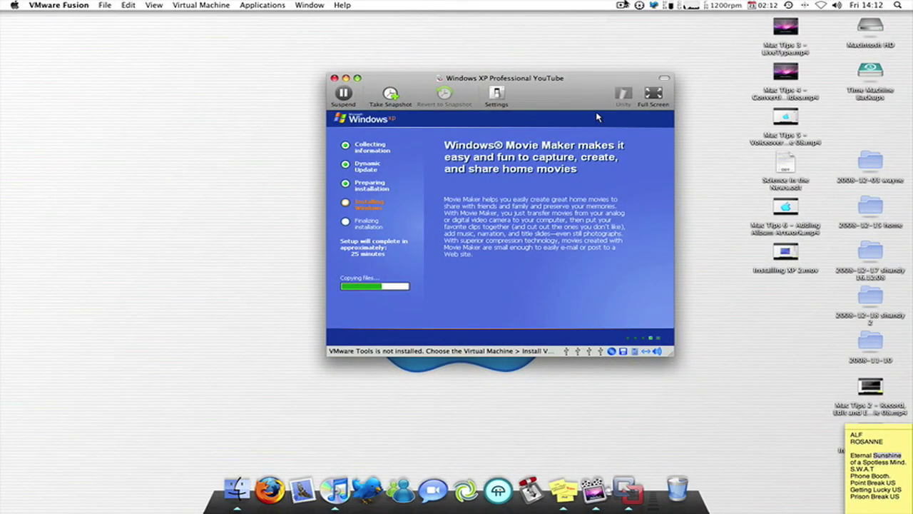
left_click(622, 5)
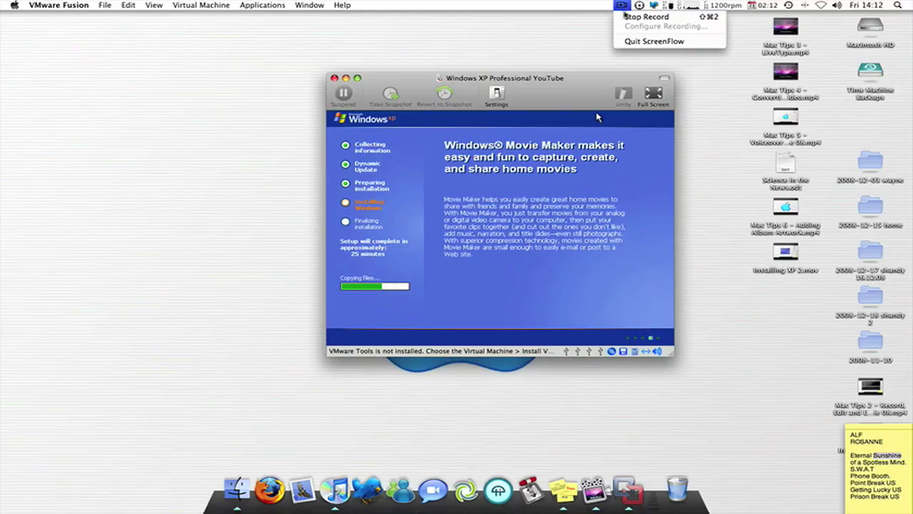
left_click(642, 14)
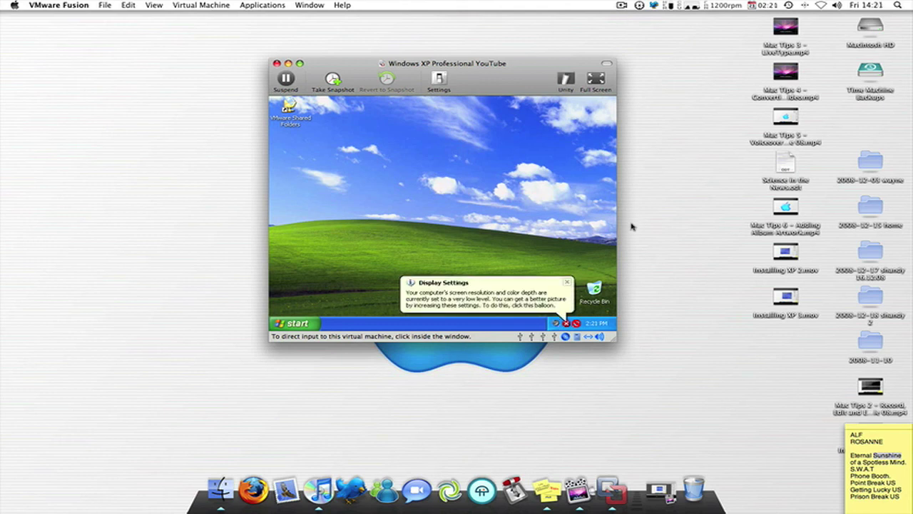
Close the Display Settings, Take a tour and security balloons, then open Start
left_click(610, 252)
left_click(567, 283)
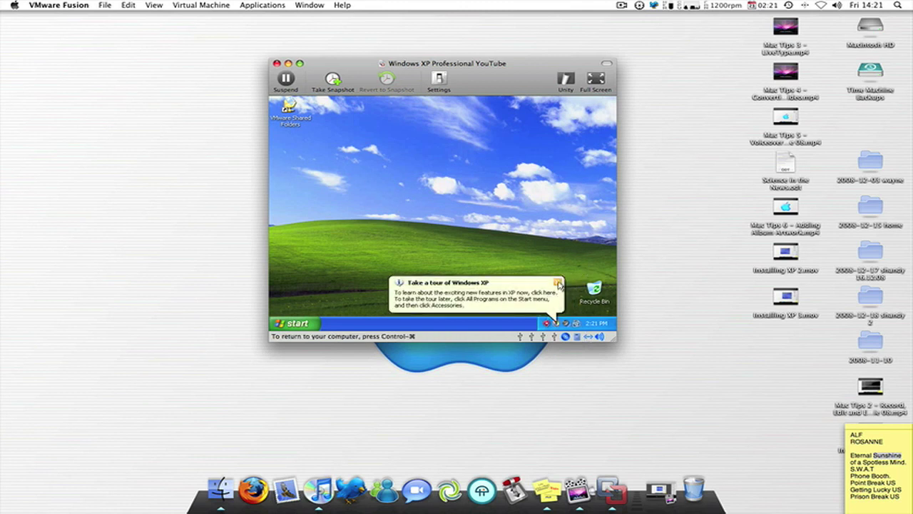
left_click(558, 282)
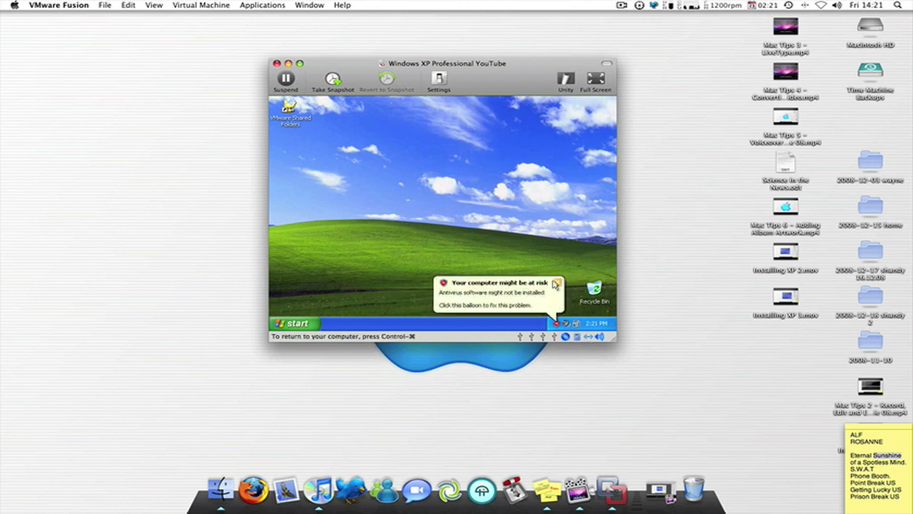
left_click(558, 284)
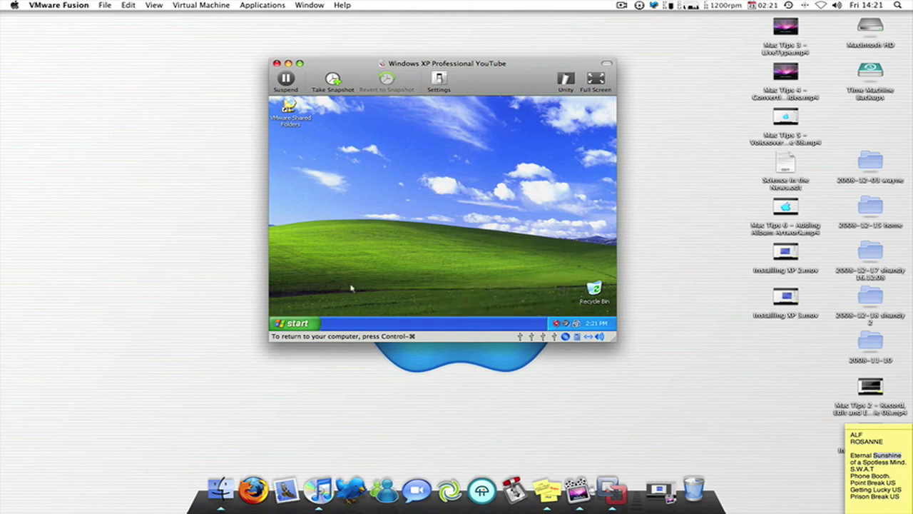
left_click(314, 321)
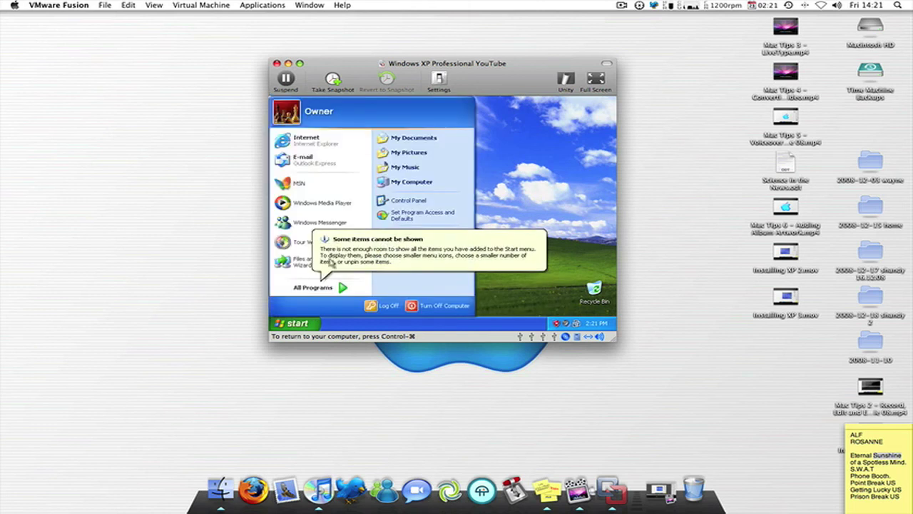
Open Internet Explorer from Start and close it after it cannot find the server
left_click(323, 140)
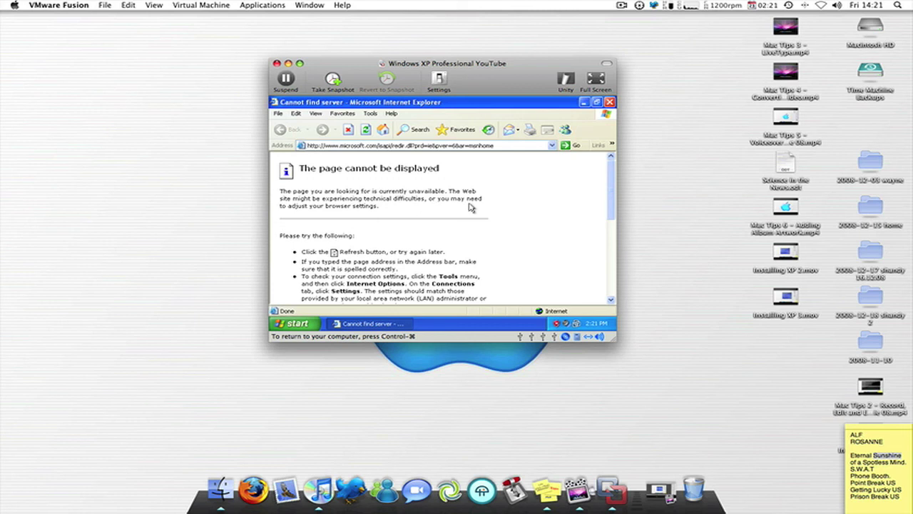
left_click(610, 102)
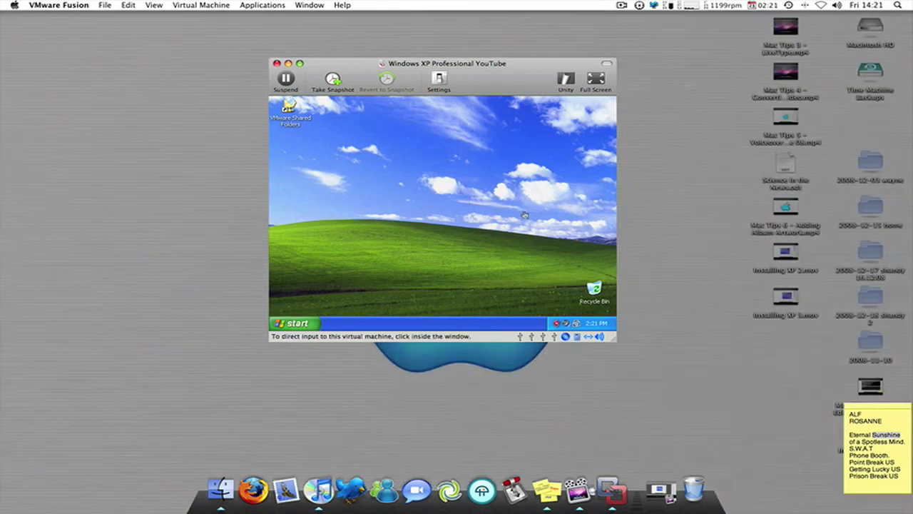
Move the virtual machine window up and to the left on the Mac screen
key("F9")
left_click(524, 214)
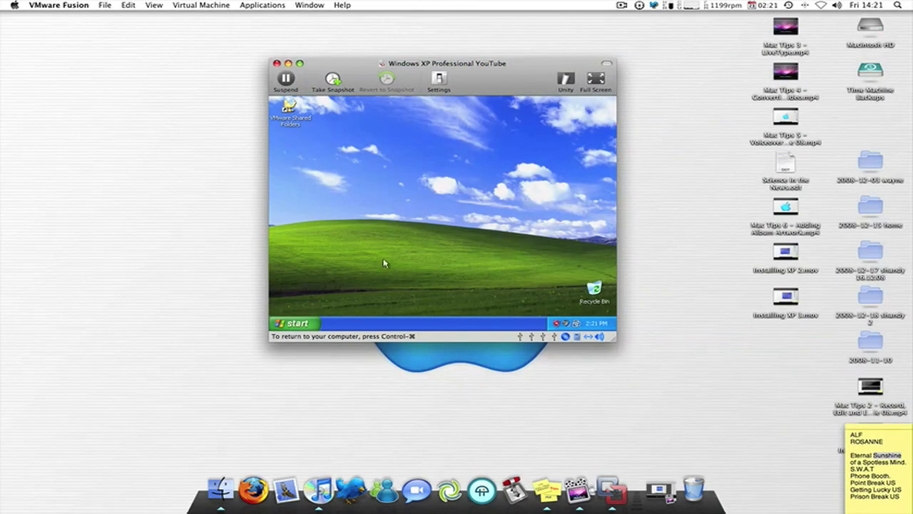
key("ctrl+super")
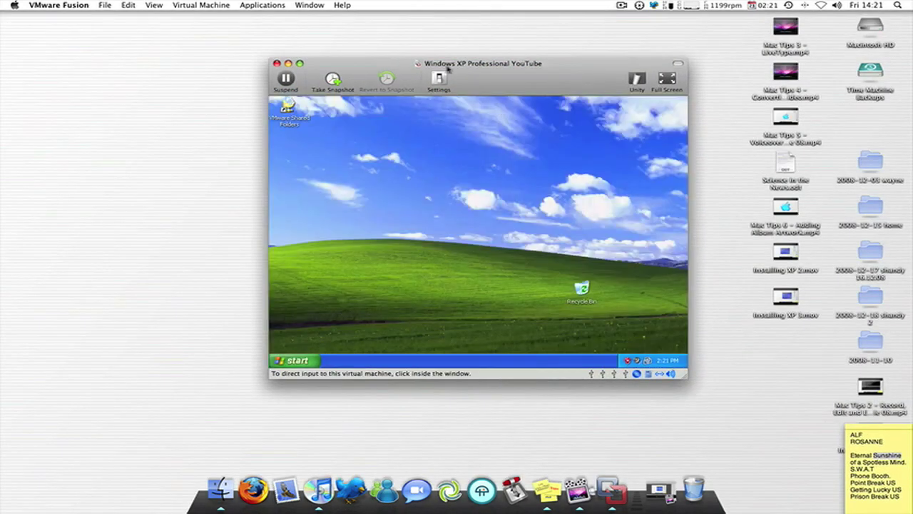
mouse_move(448, 67)
left_mouse_down()
mouse_move(198, 48)
mouse_move(461, 65)
left_mouse_up()
Put Recycle Bin in the top-left corner and arrange the XP desktop icons by name
left_click(515, 220)
left_click(528, 280)
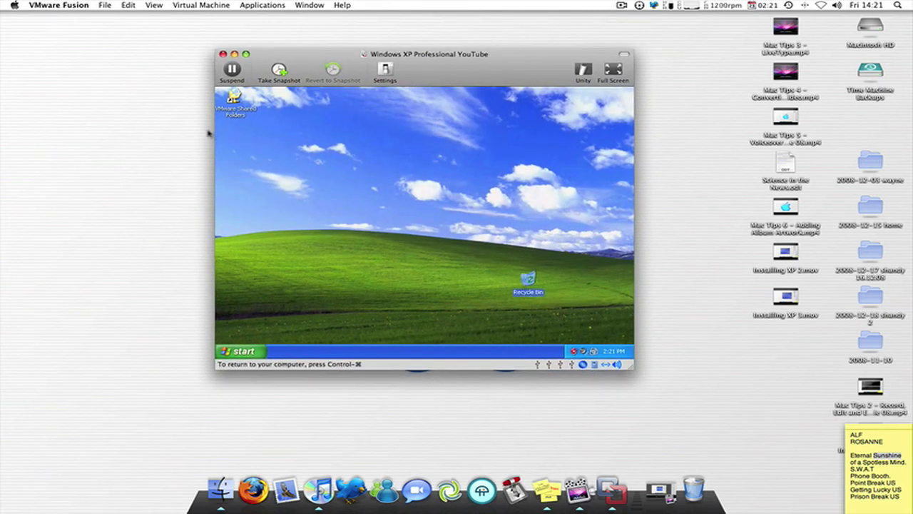
left_click_drag(209, 133, 236, 141)
right_click(269, 133)
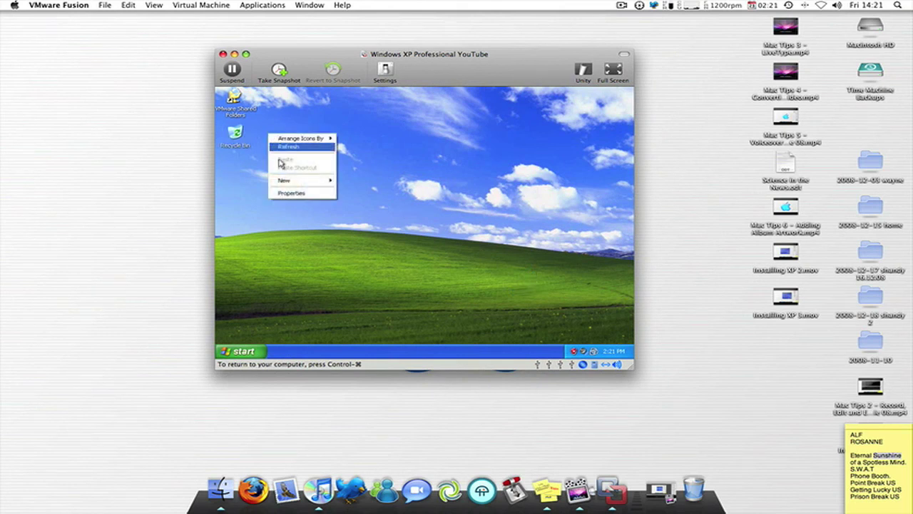
mouse_move(307, 138)
left_click(343, 139)
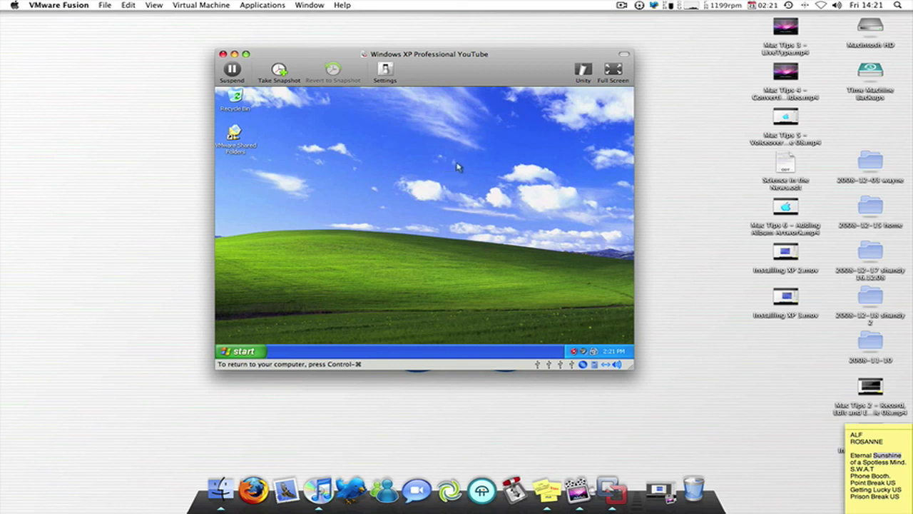
key("ctrl+super")
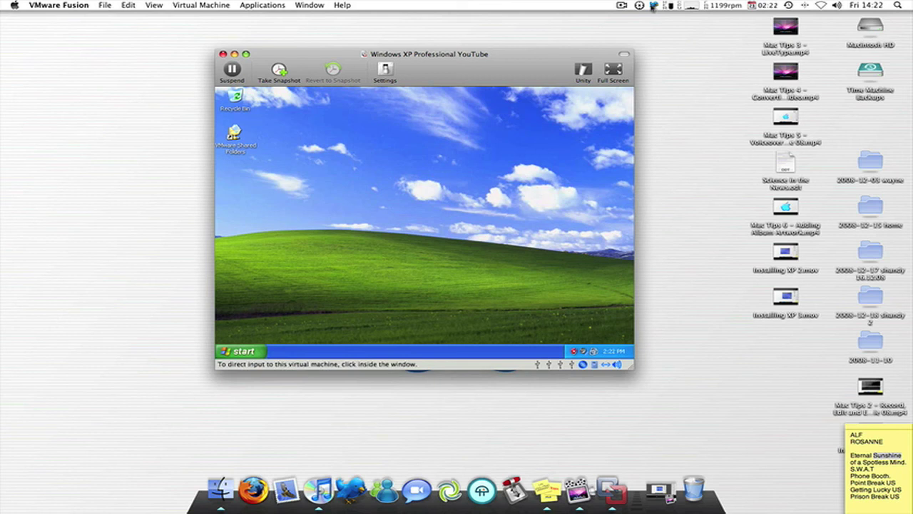
left_click(621, 5)
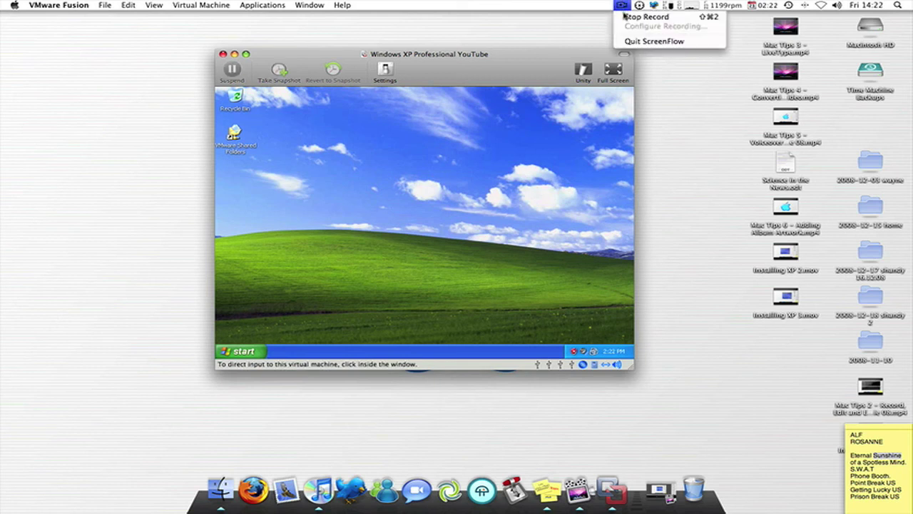